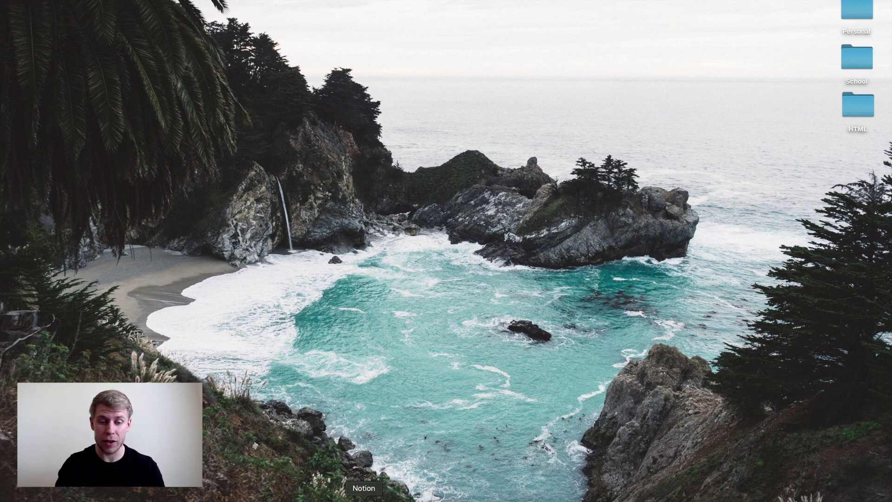
Step: Launch Notion, maximize its window, and open the workspace list
left_click(364, 498)
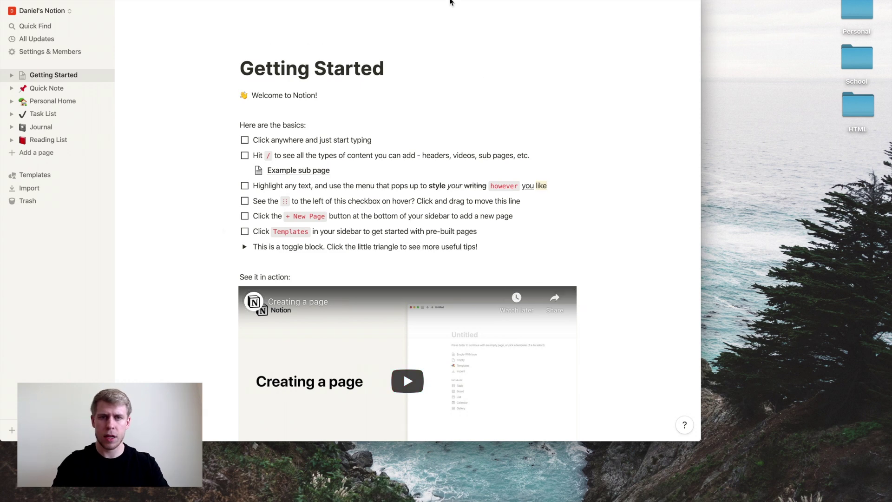
double_click(449, 2)
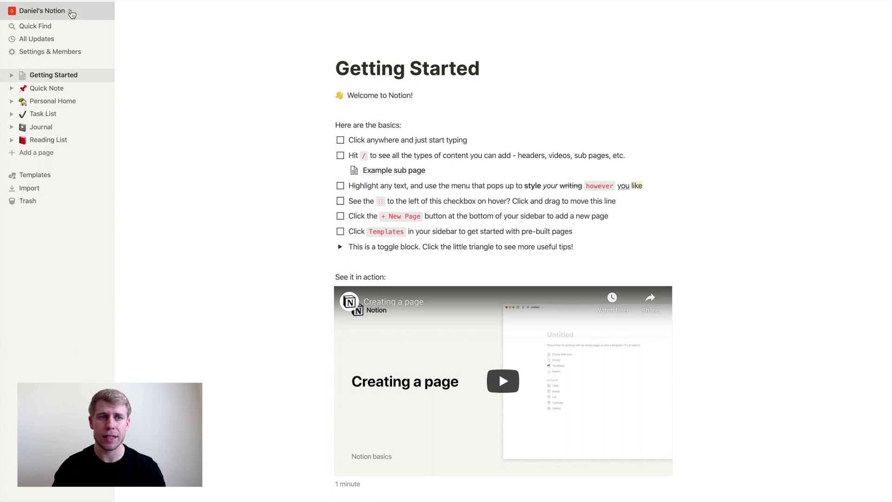
left_click(72, 13)
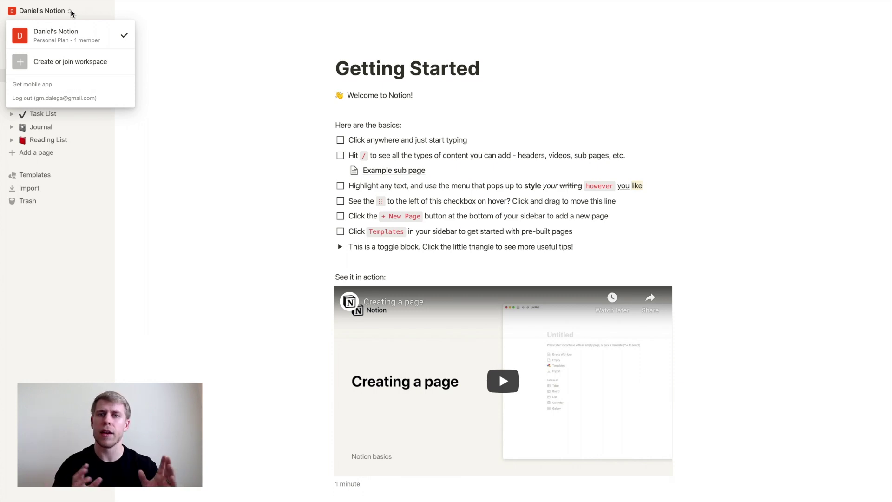
left_click(63, 36)
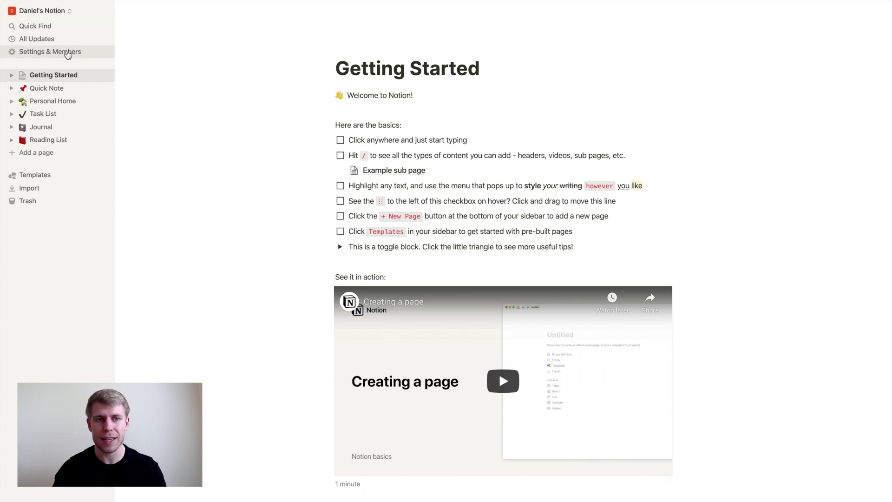
left_click(68, 53)
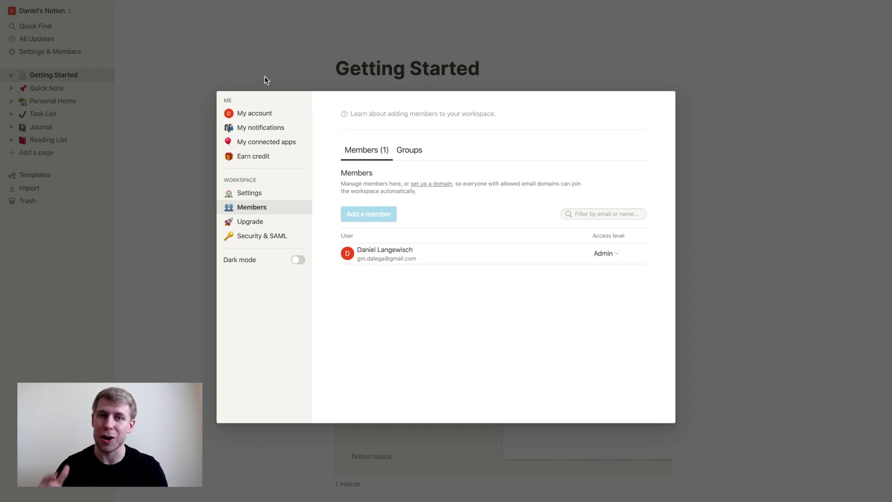
left_click(297, 261)
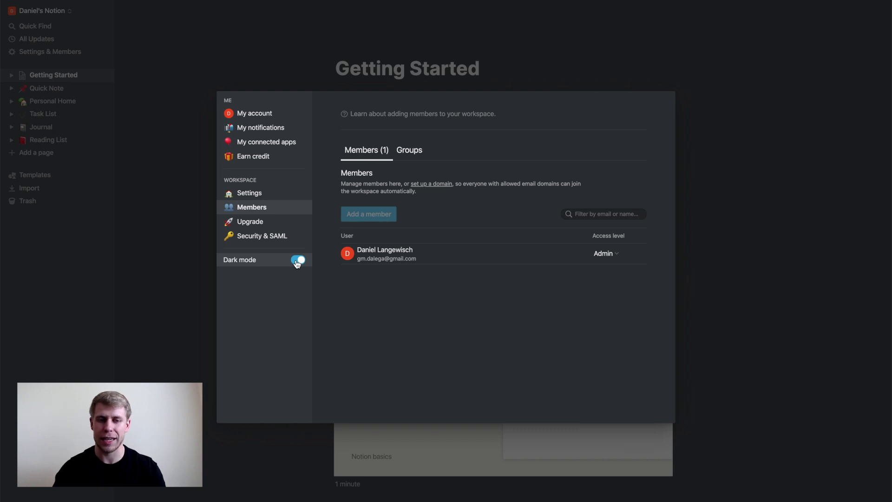
left_click(297, 261)
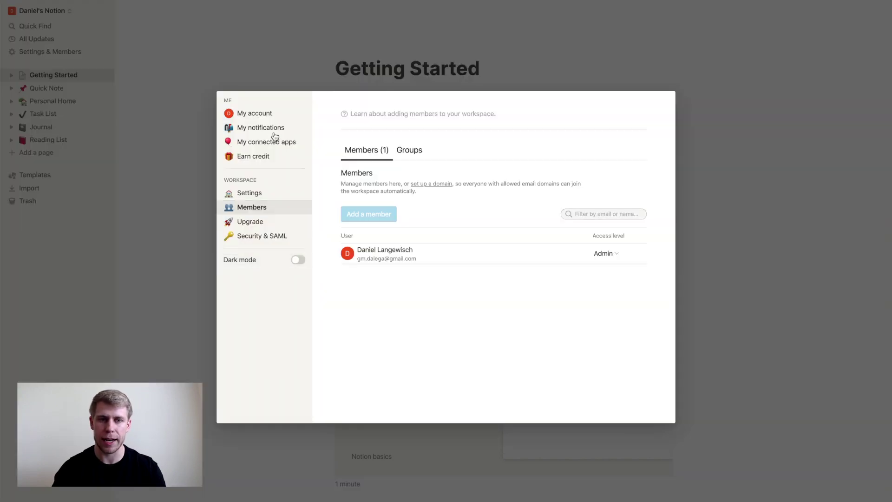
left_click(200, 48)
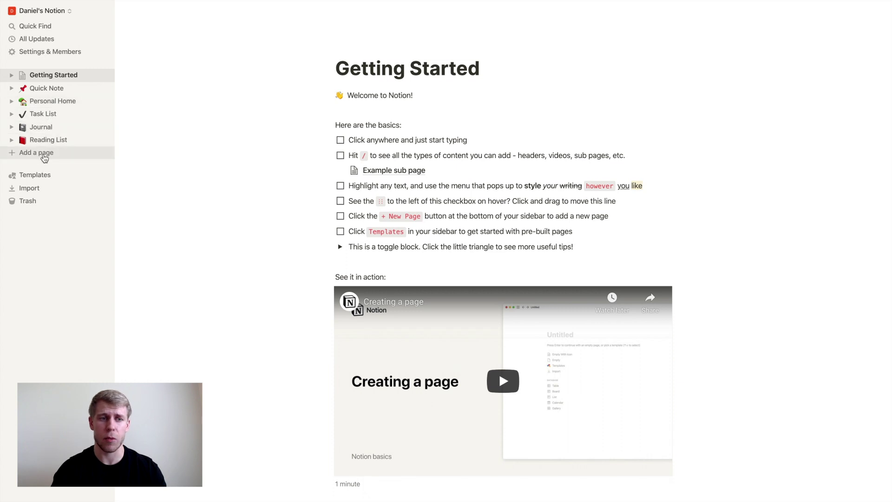
Step: Create a new page titled 'Daniel's Home' and start it as an empty page
left_click(45, 158)
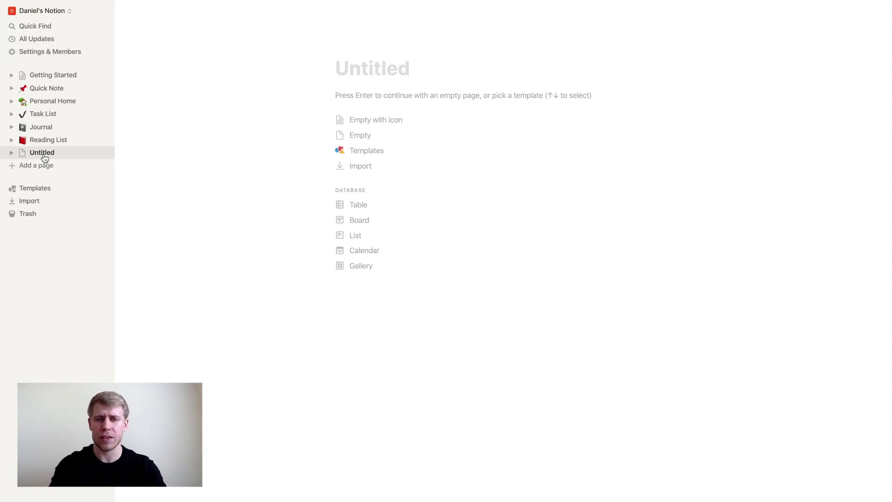
type("Daniel's Home")
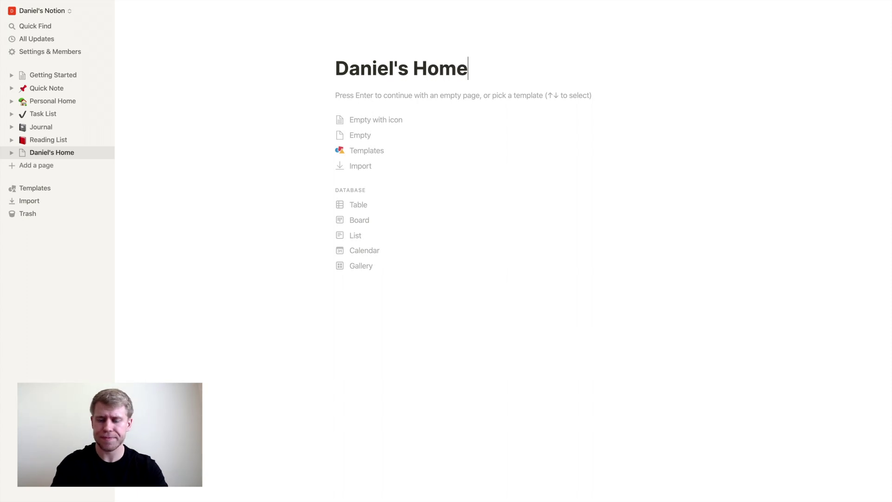
key("super+Left")
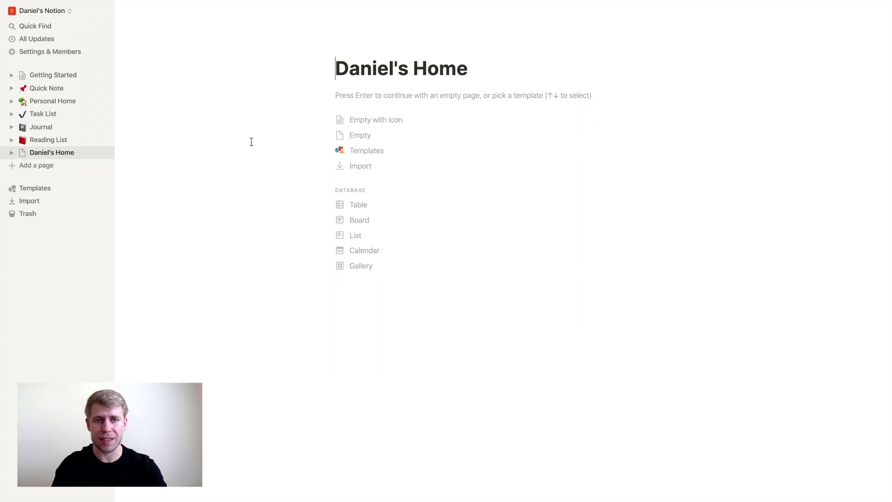
left_click(344, 95)
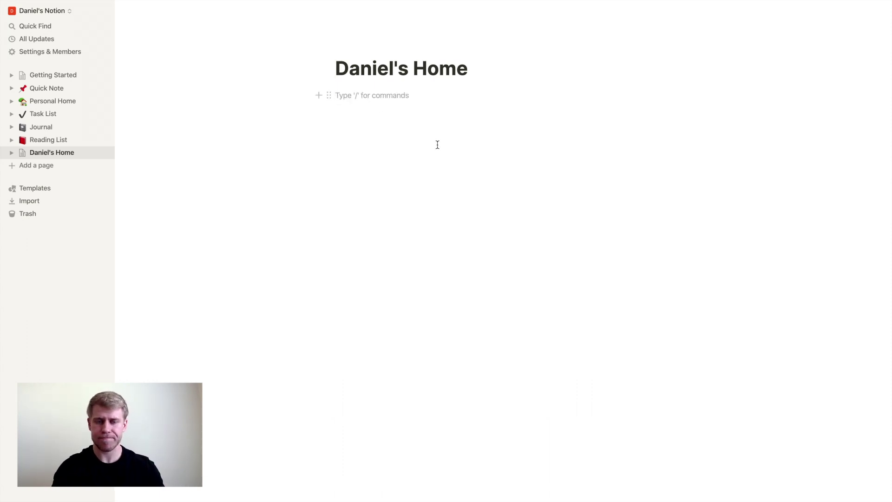
Step: Write 'Hello world!' and 'Hello friends!' as two lines, then drag them into side-by-side columns
type("Hellow w")
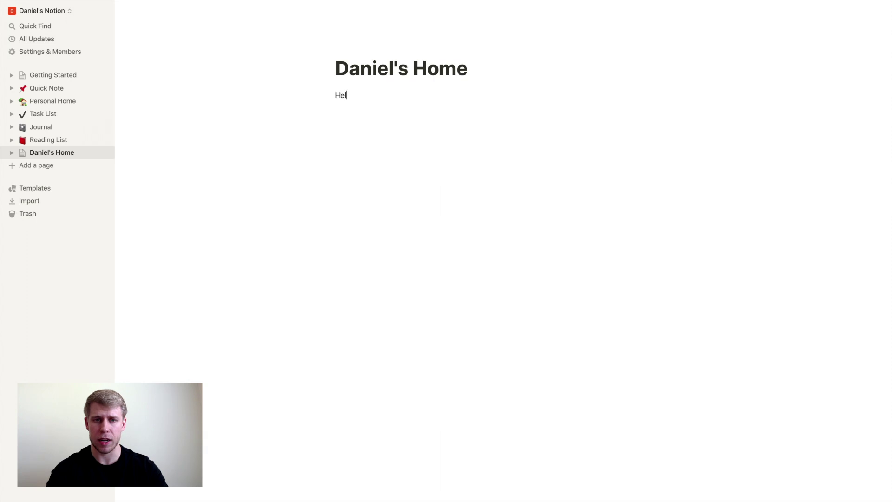
key("BackSpace")
key("BackSpace")
key("BackSpace")
type("world!")
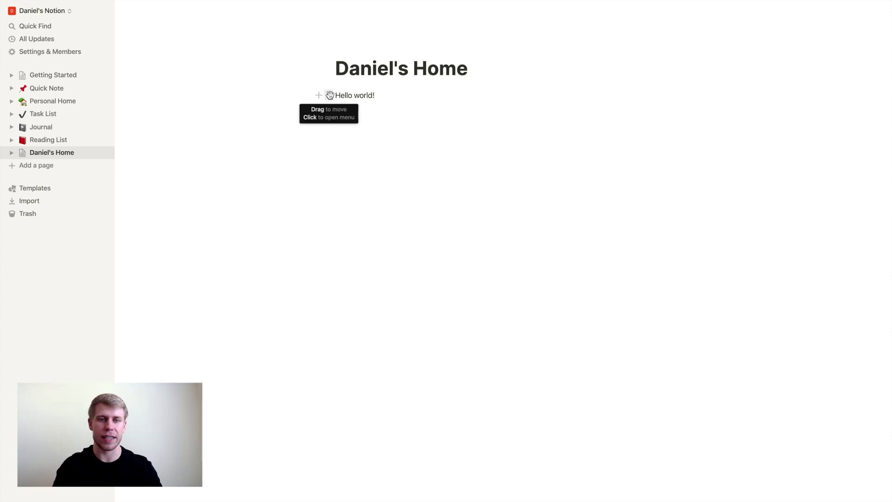
left_click(386, 100)
key("Return")
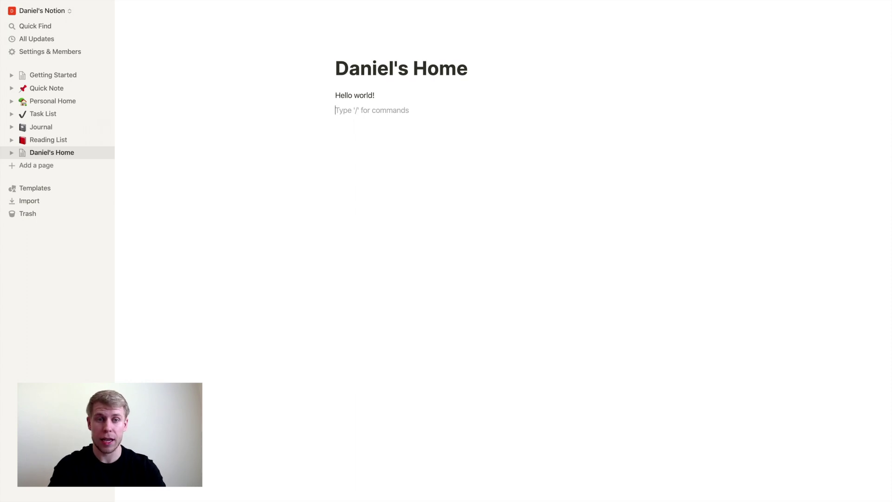
type("Hellow")
key("BackSpace")
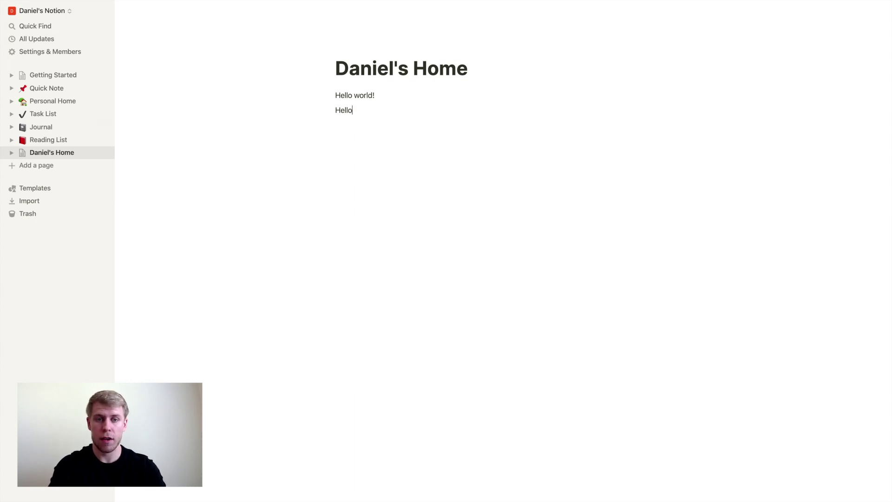
type("friends!")
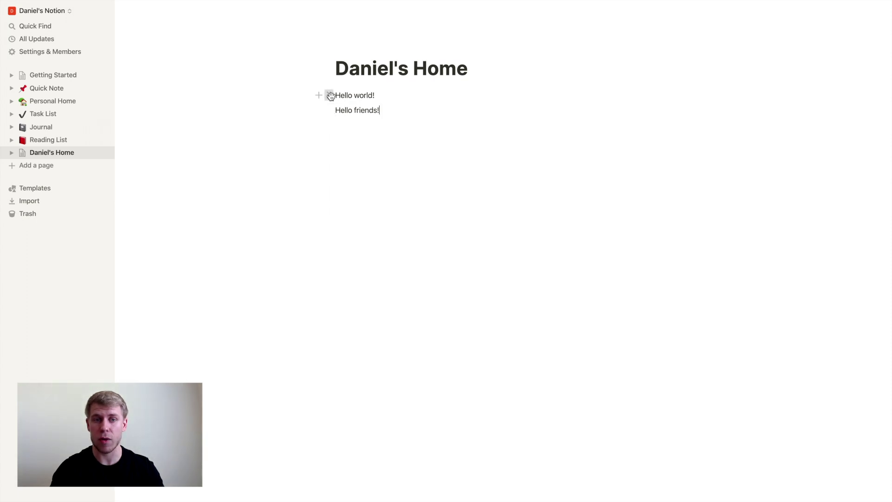
left_click_drag(330, 95, 693, 97)
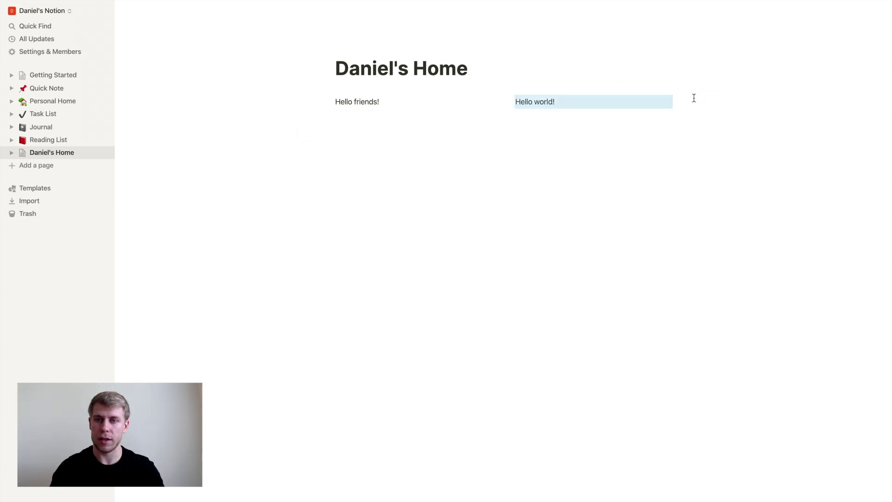
Step: Add an empty block below the two text columns
left_click(477, 191)
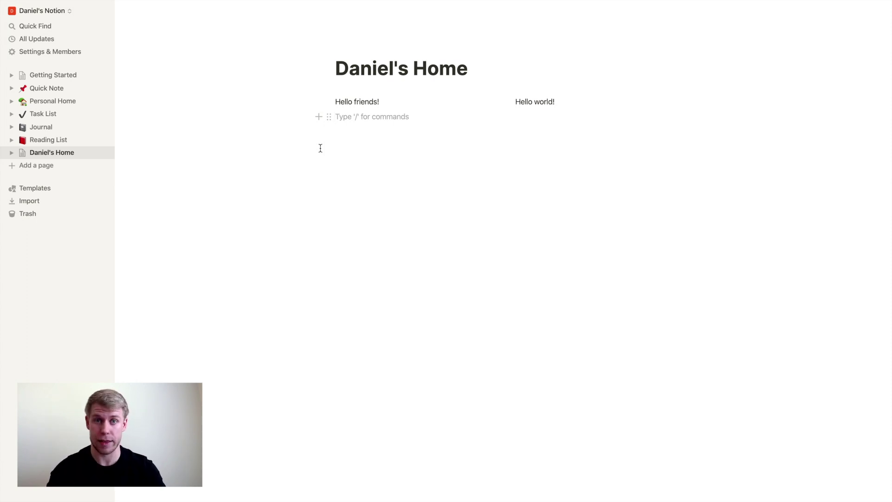
type("/")
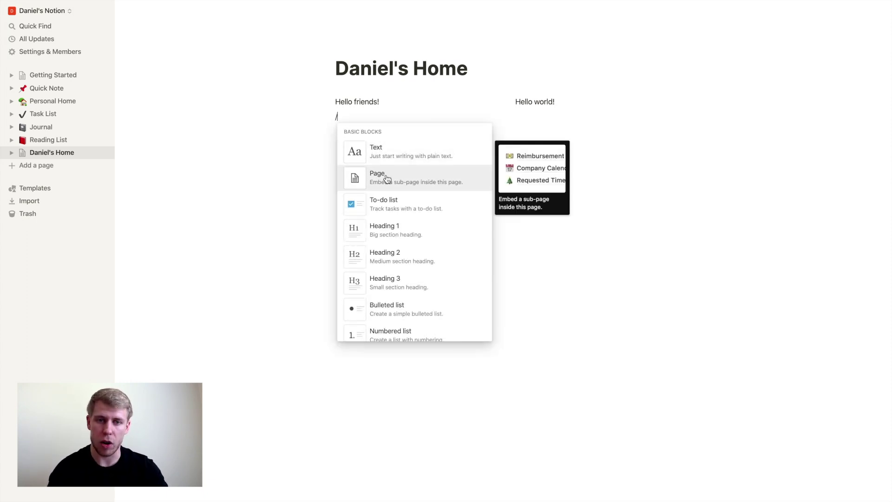
scroll(436, 184, "down", 2)
scroll(437, 185, "down", 5)
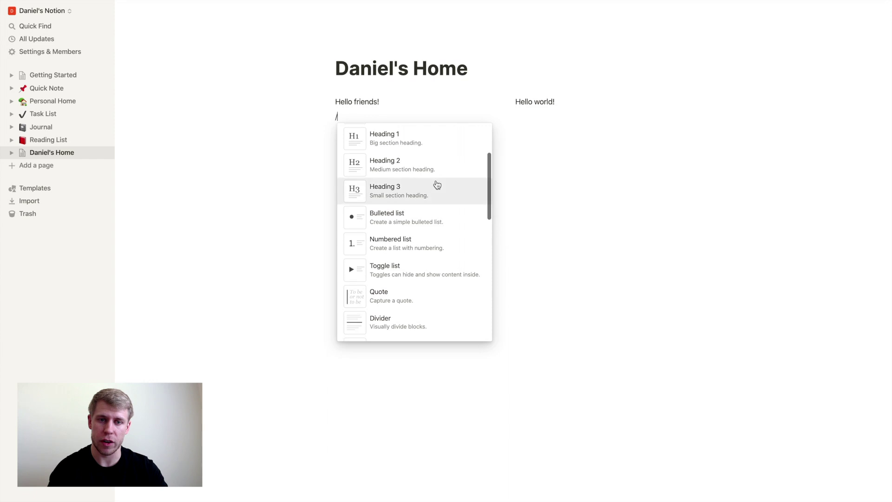
scroll(437, 185, "down", 4)
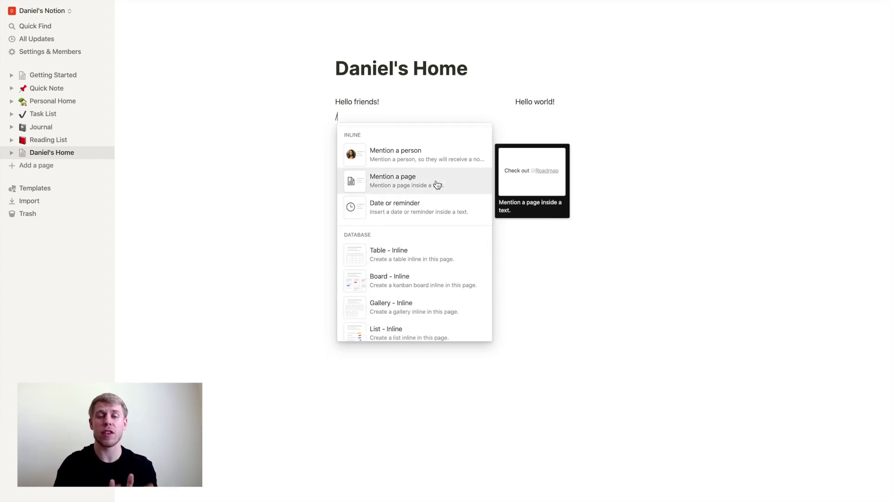
scroll(436, 185, "down", 3)
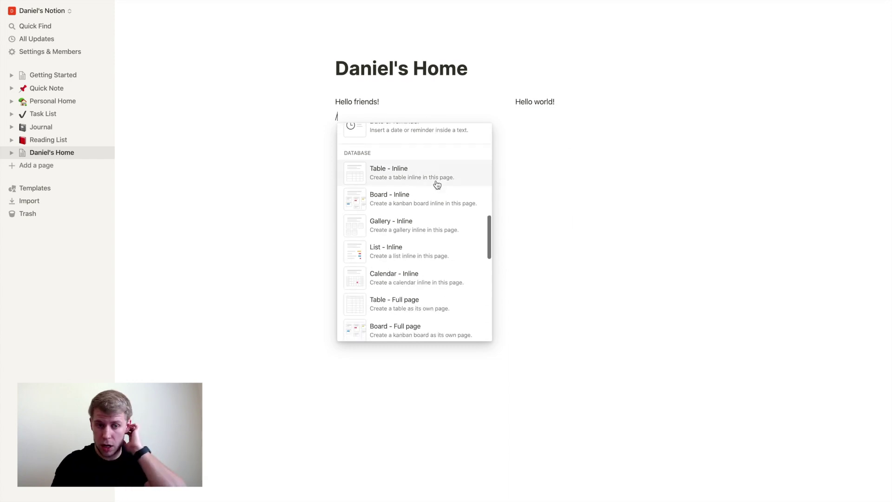
scroll(437, 185, "down", 6)
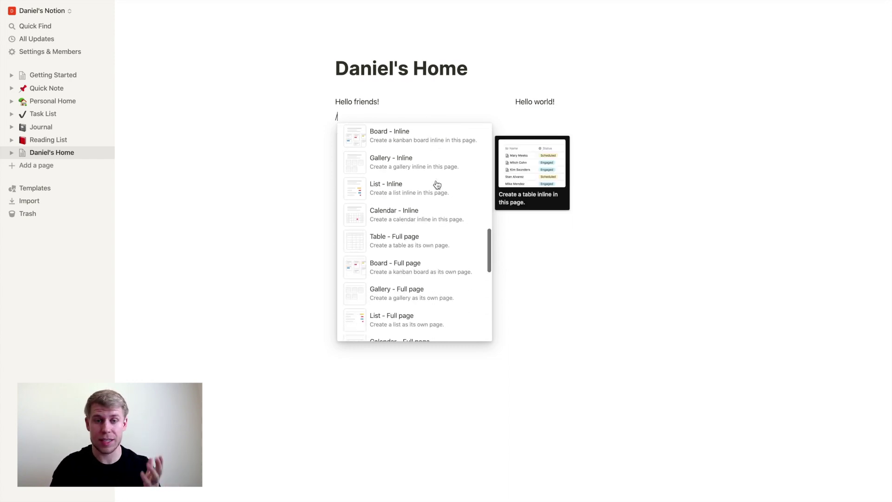
scroll(437, 185, "up", 15)
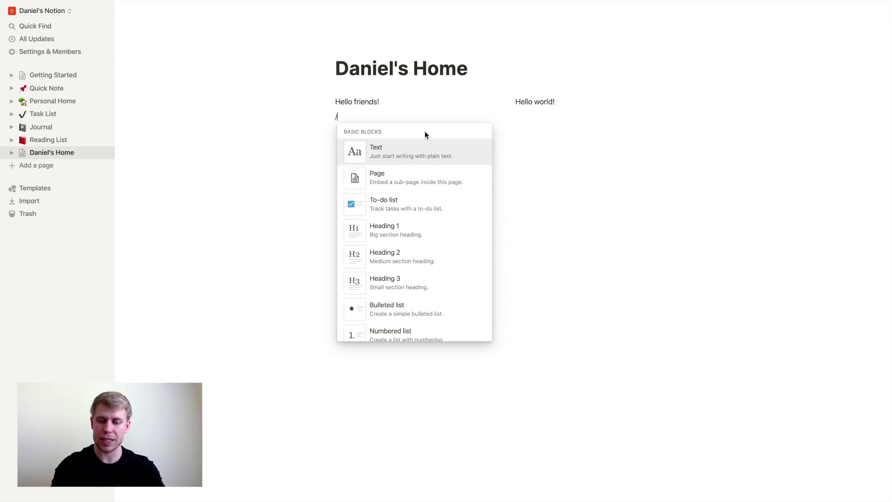
type("page")
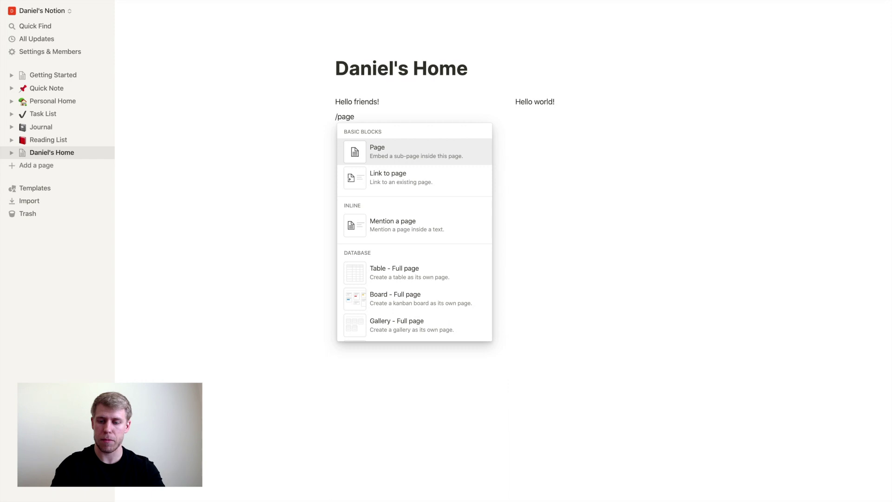
Step: Create a 'Tasks' subpage from the /page block, return to Daniel's Home, and open Tasks
key("Return")
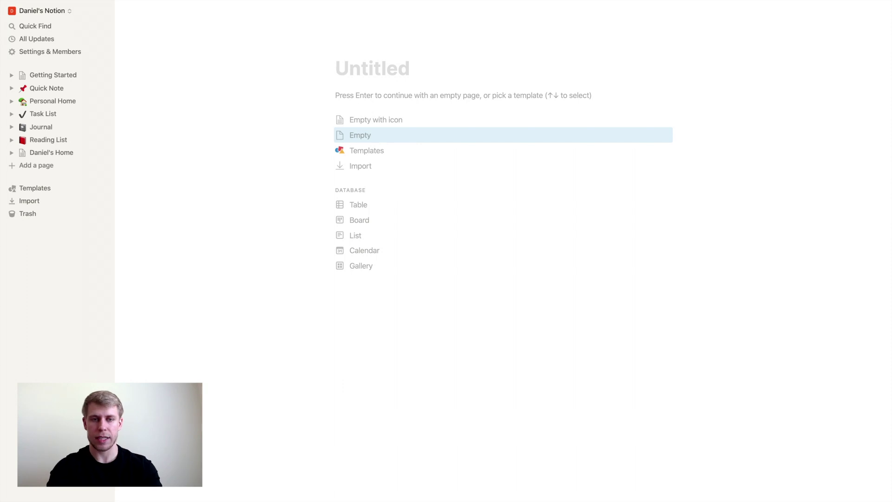
type("Tasks")
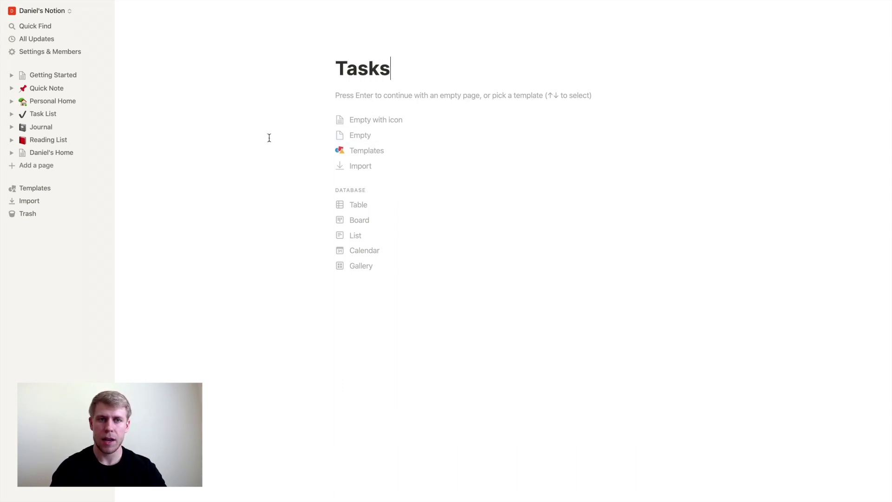
left_click(131, 4)
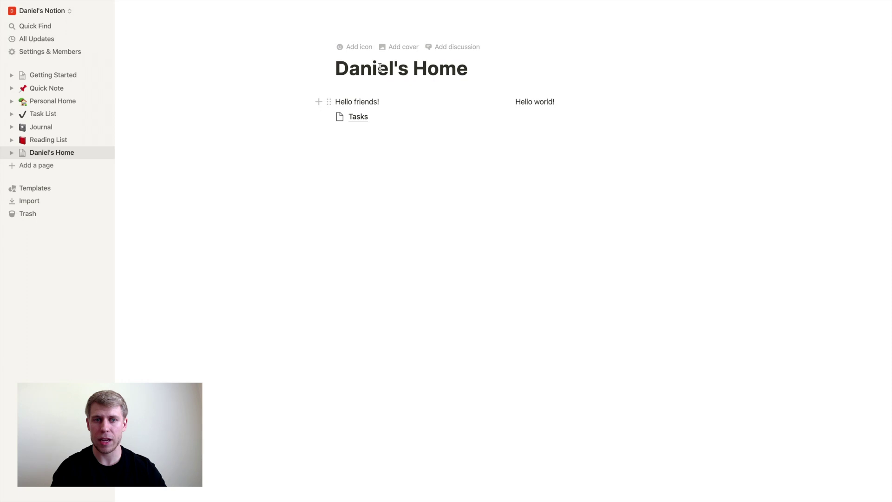
left_click(362, 120)
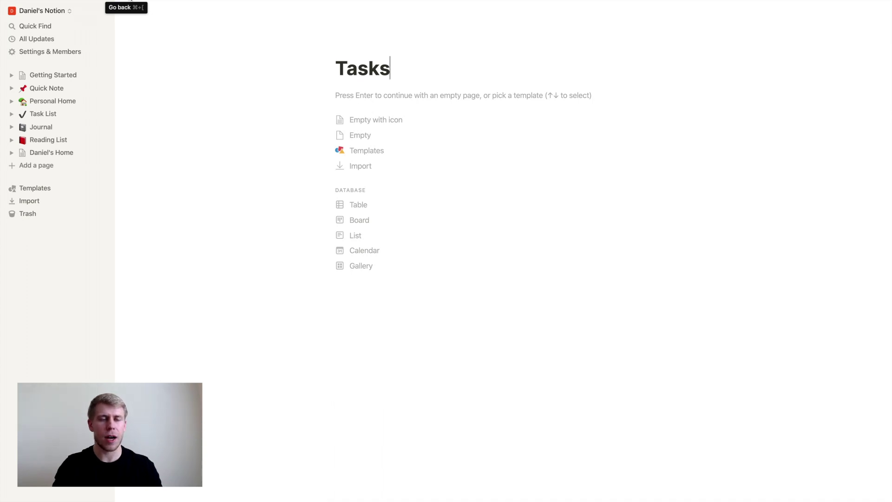
Step: Return from the Tasks subpage to Daniel's Home
left_click(130, 1)
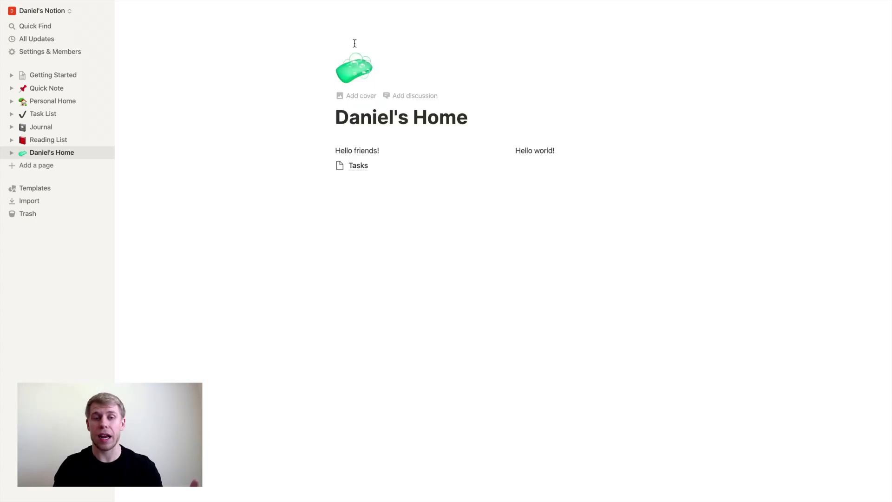
Step: Set the page icon to the house emoji found by filtering 'home', and add a cover image
left_click(352, 69)
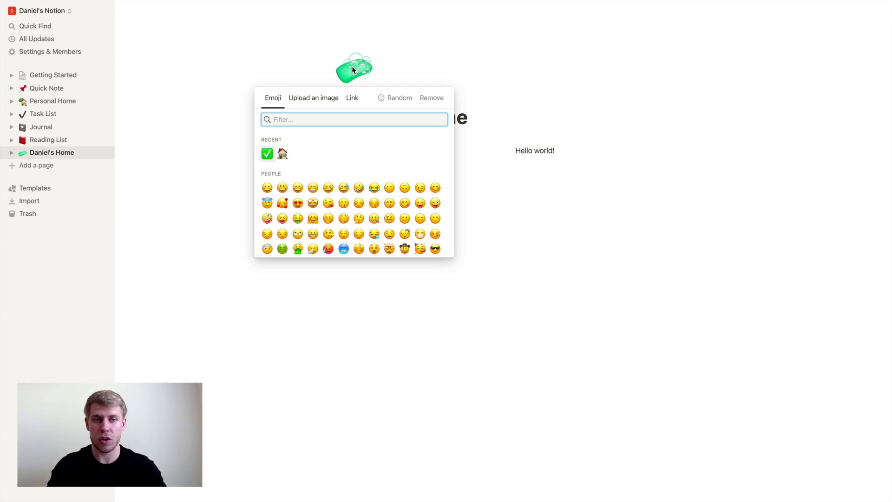
type("home")
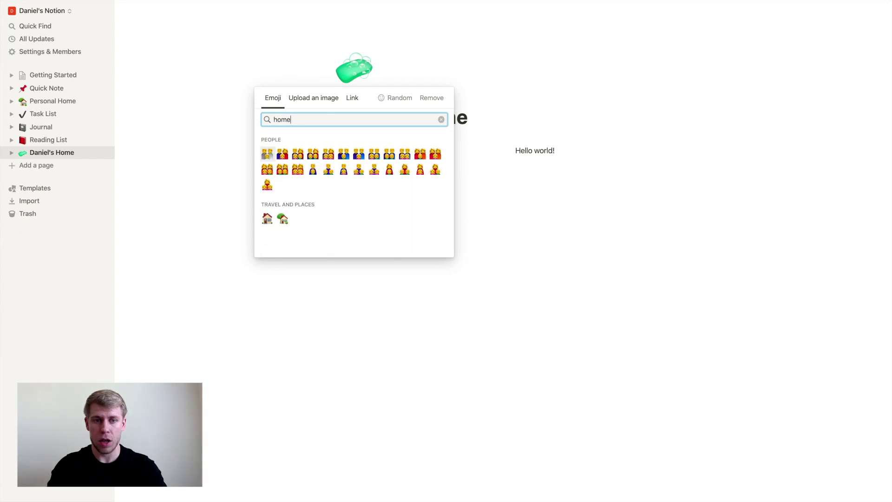
left_click(267, 219)
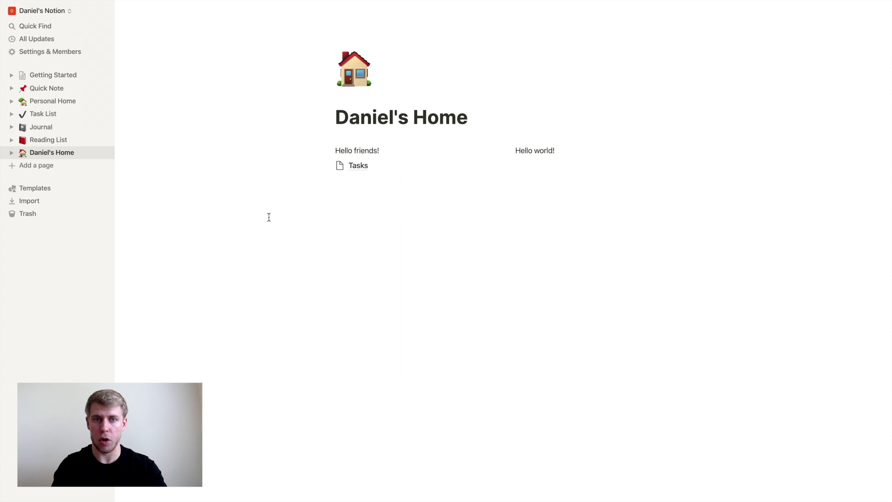
left_click(356, 79)
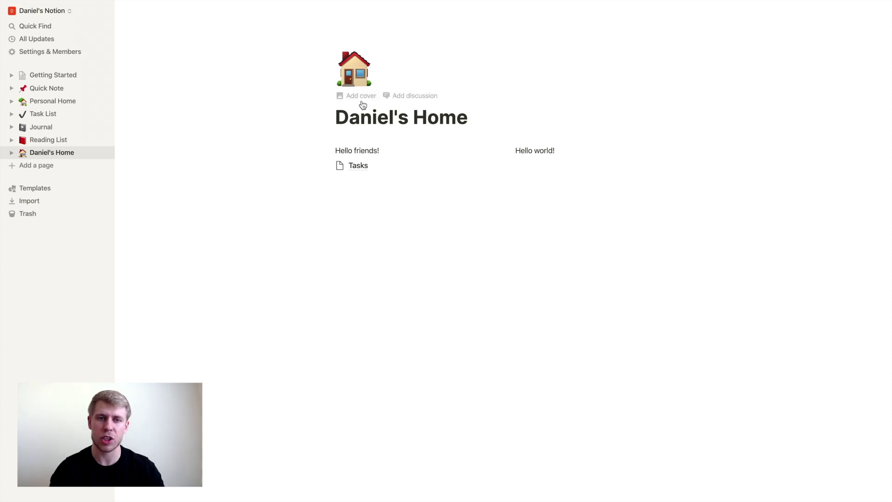
left_click(362, 96)
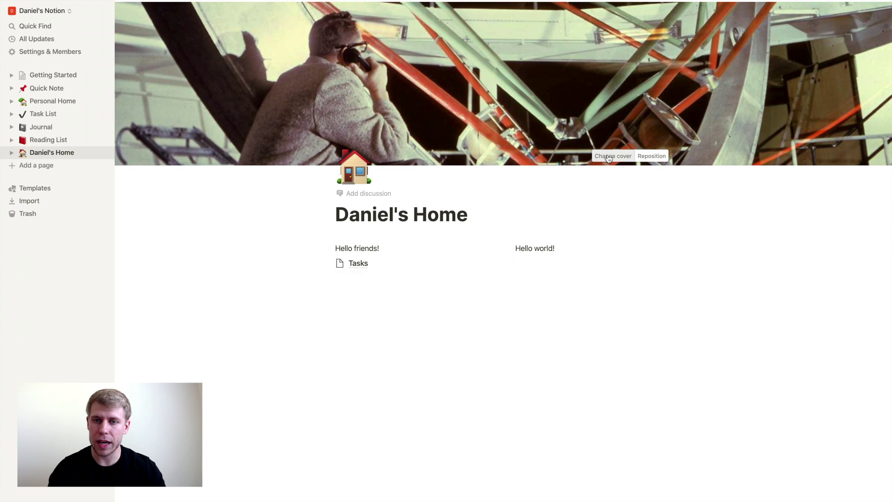
Step: Replace the cover with the first forest photo from an Unsplash search for 'nature'
left_click(610, 155)
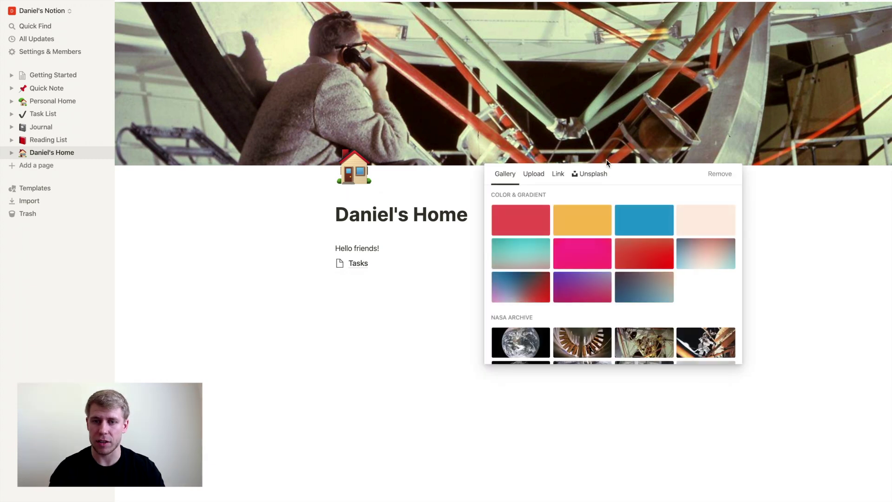
left_click(593, 173)
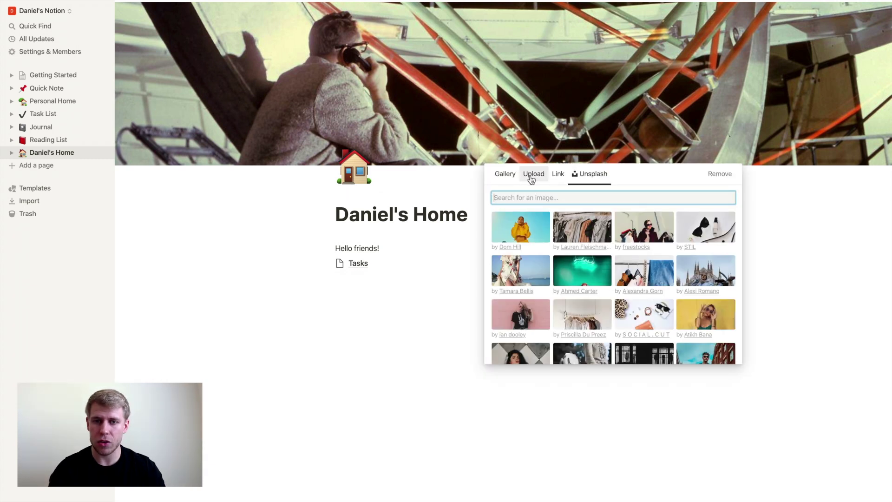
left_click(506, 177)
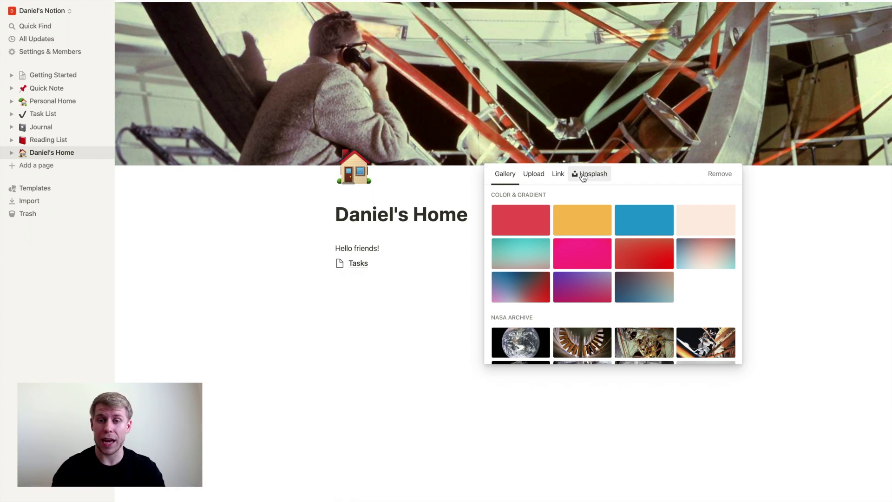
left_click(534, 177)
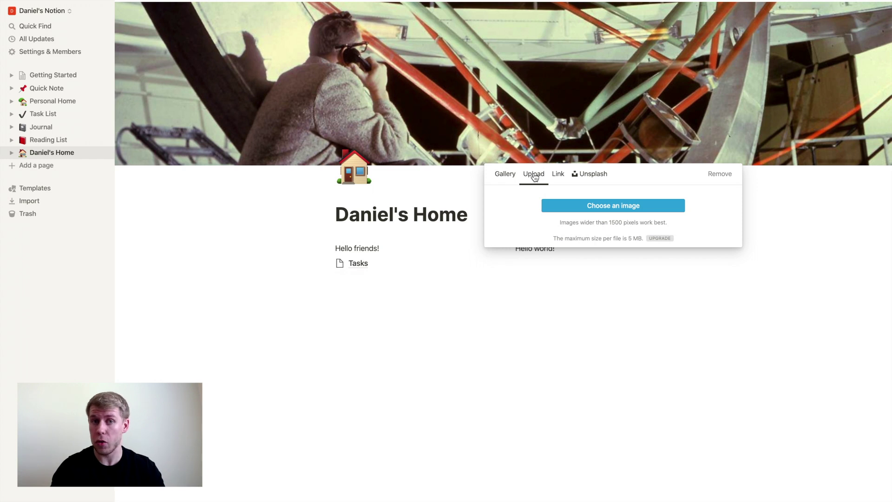
left_click(588, 178)
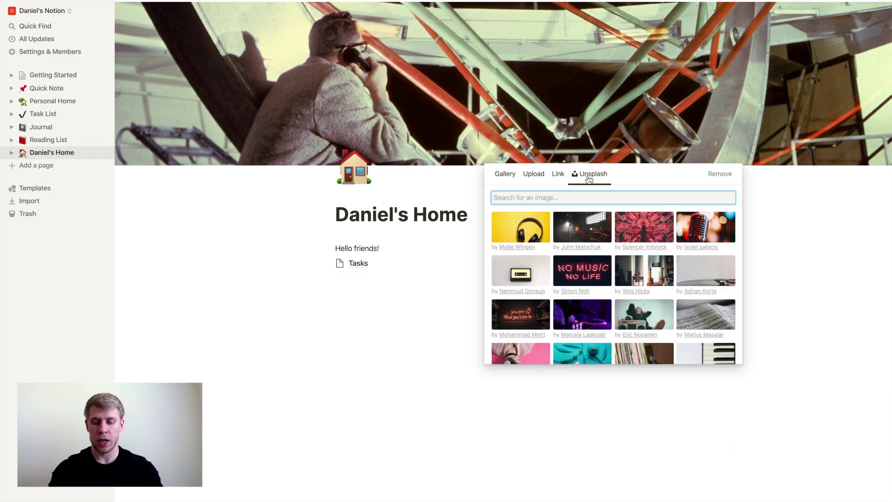
type("nature")
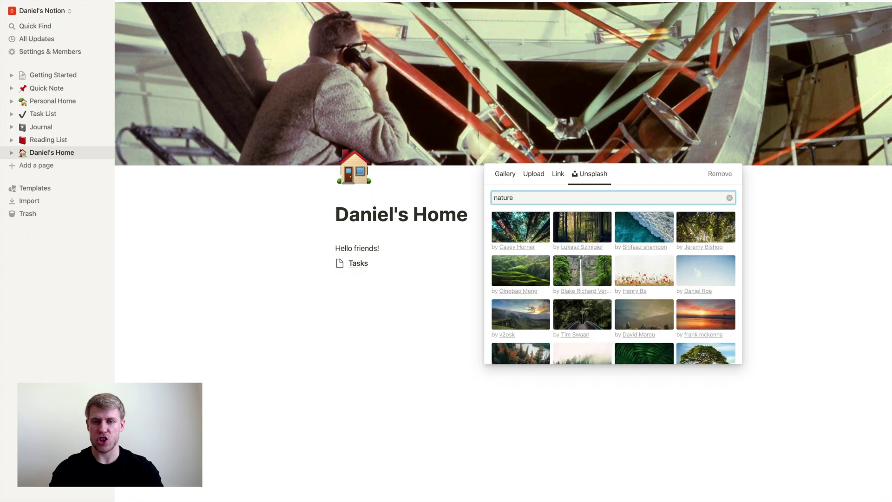
left_click(524, 227)
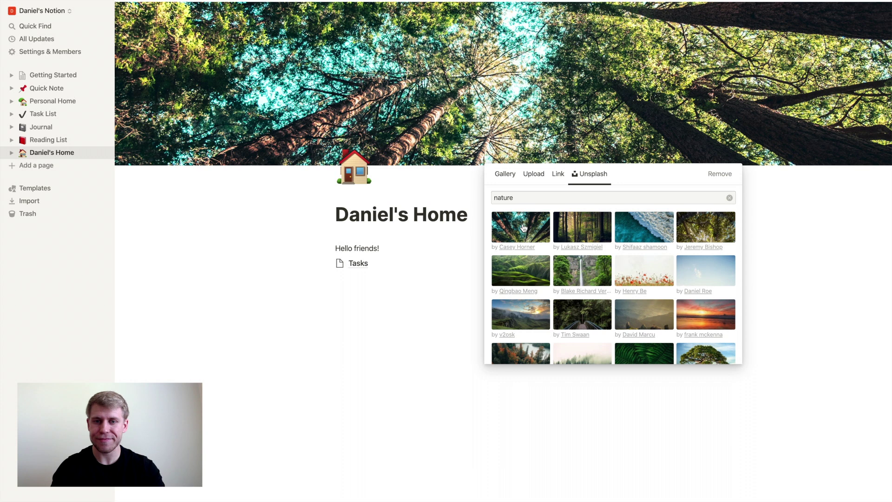
left_click(328, 343)
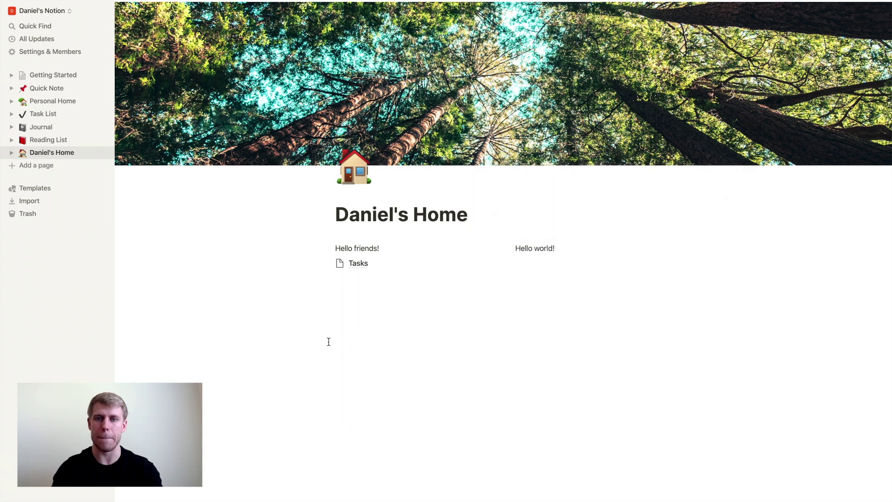